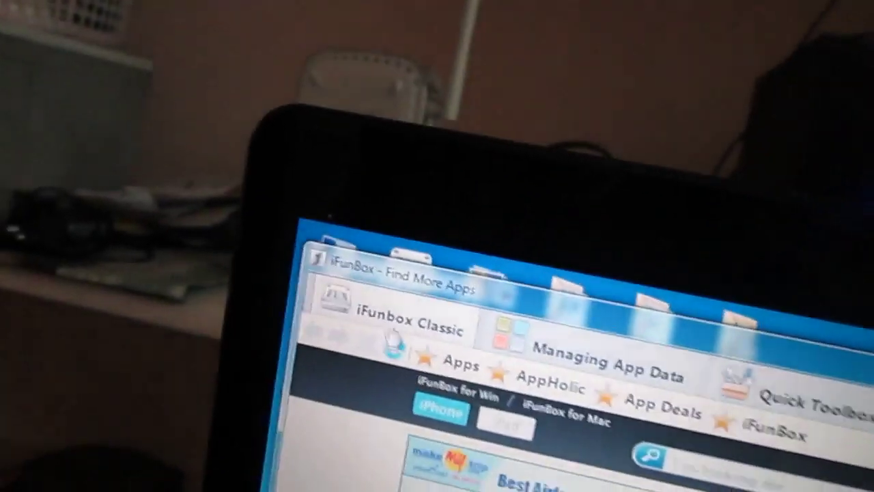
Expand the connected iPhone 3GS in iFunbox Classic to show User Applications, General Storage and more.
click(389, 320)
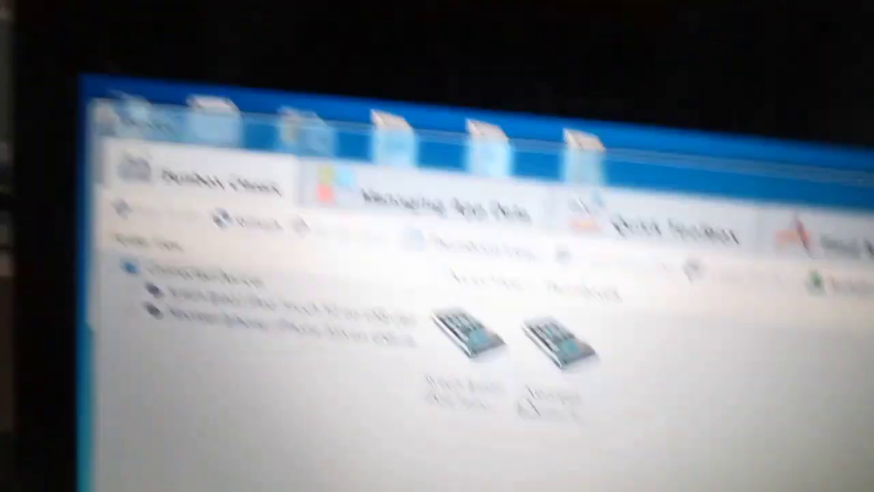
click(440, 195)
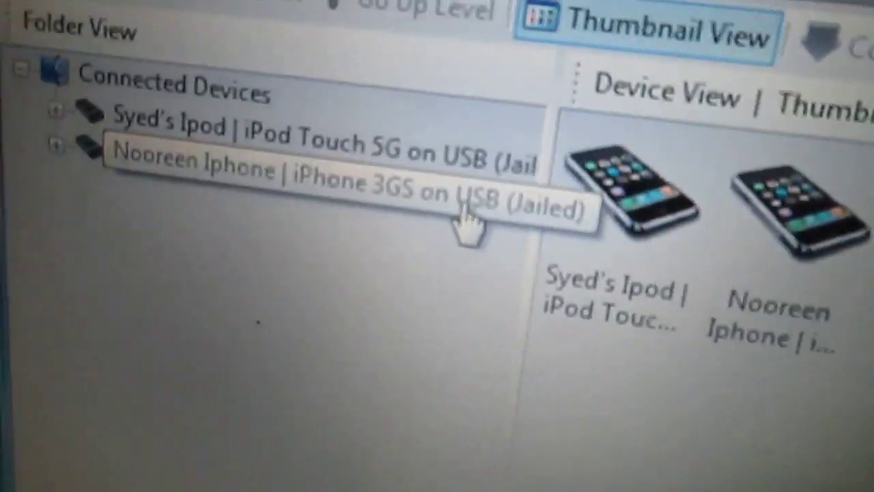
double_click(522, 375)
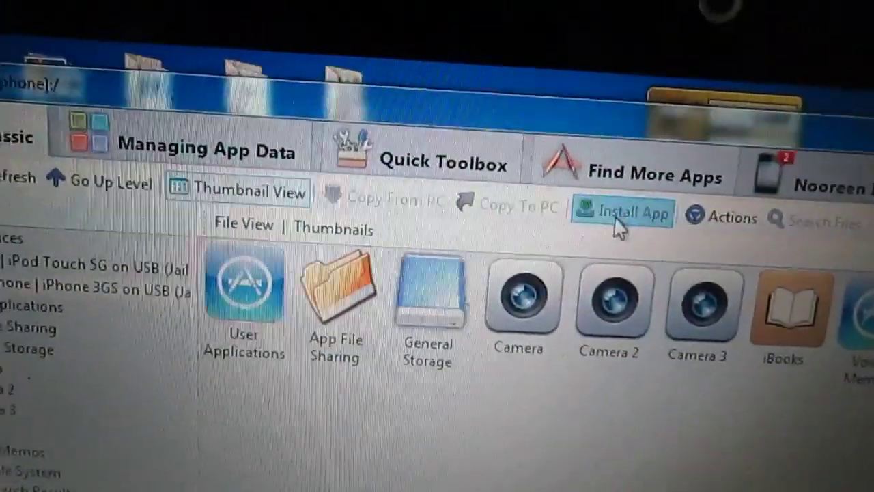
Start an app install on the iPhone and browse to Music > iTunes > iTunes Media for the package.
click(618, 215)
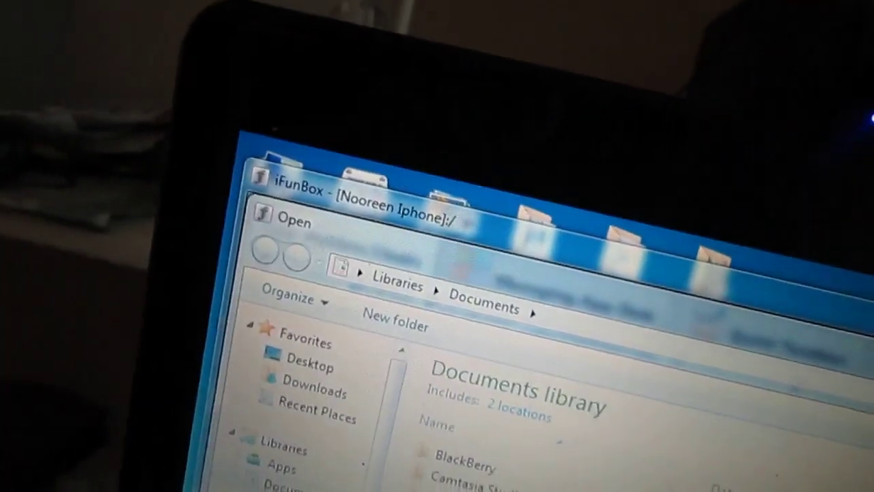
click(10, 394)
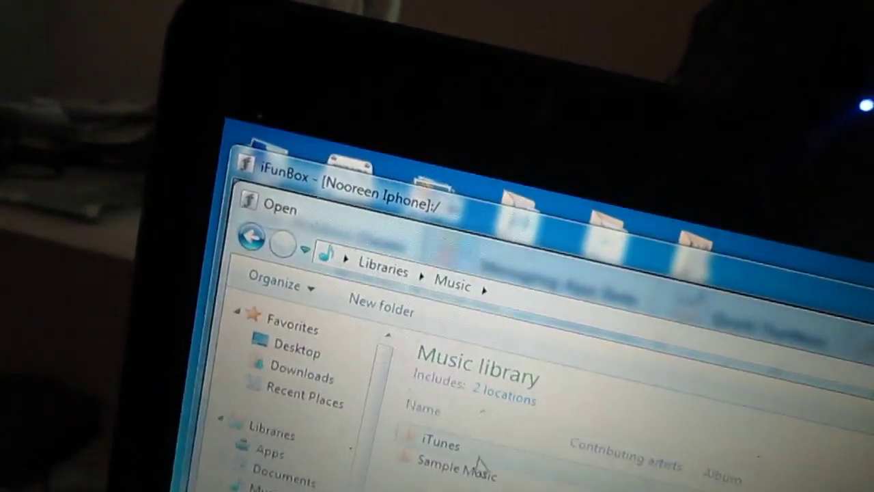
double_click(461, 450)
double_click(464, 470)
scroll(478, 423, down, 10)
scroll(478, 424, down, 10)
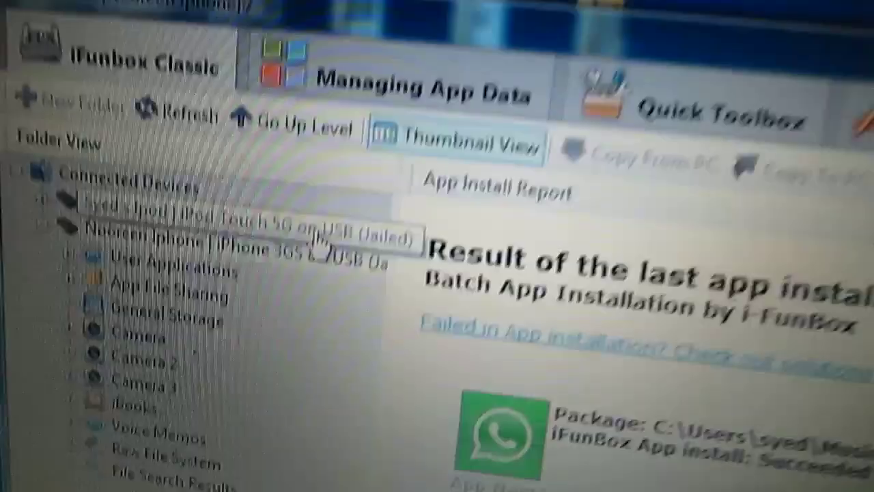
Select the iPod Touch and start Install App, scrolling to the WhatsApp .ipa in Mobile Applications.
click(320, 237)
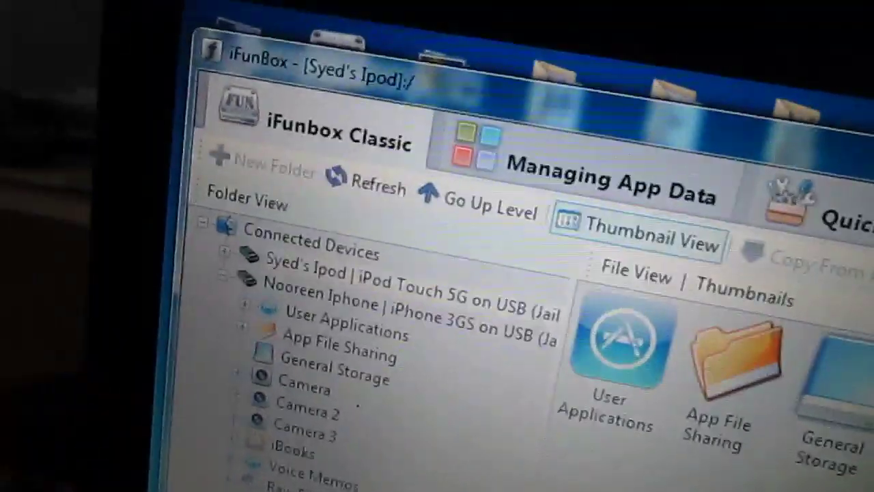
click(712, 142)
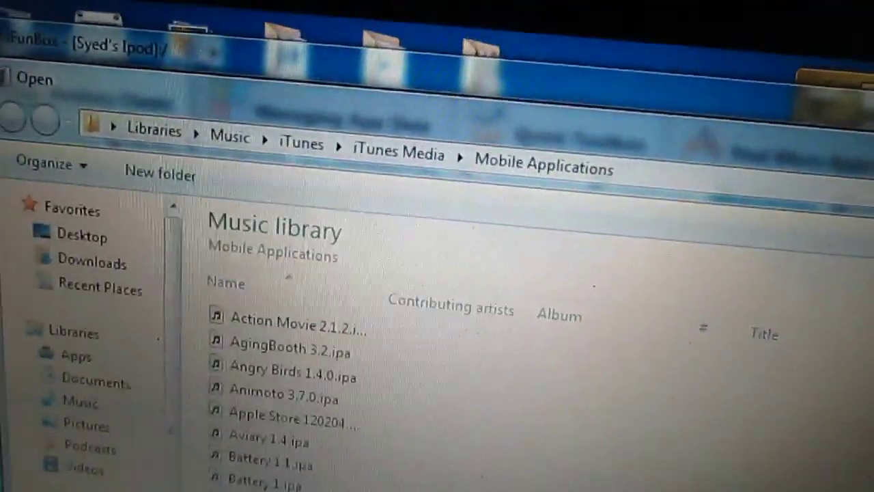
scroll(410, 396, down, 5)
scroll(409, 396, down, 5)
scroll(409, 396, down, 5)
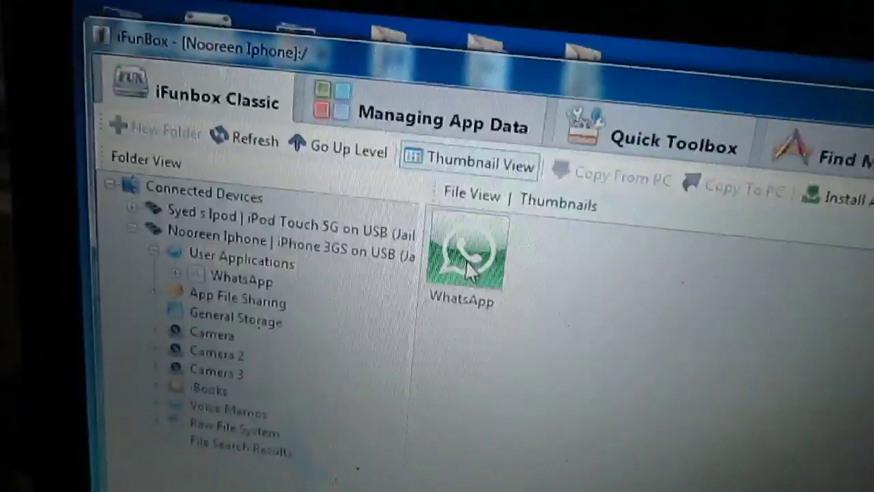
Open the iPhone's WhatsApp app folder and box-select its Documents and Library folders.
right_click(514, 321)
click(553, 338)
drag(516, 403, 642, 338)
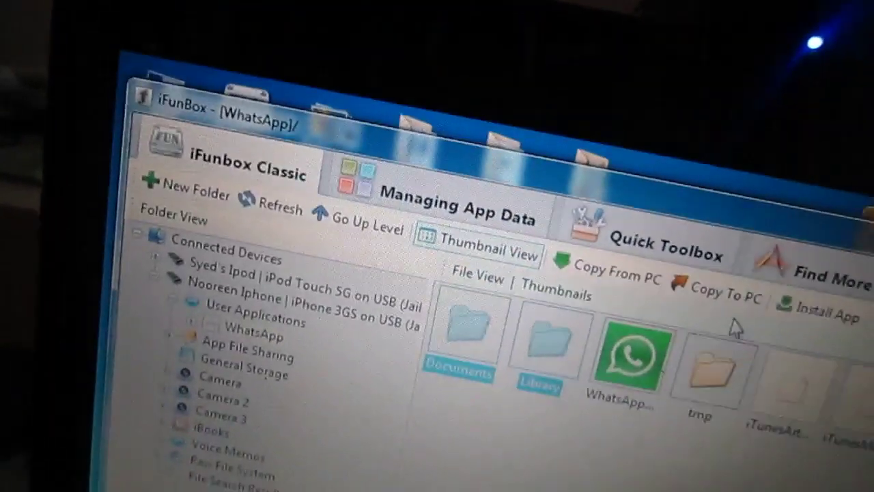
Copy Documents and Library to the PC into a new folder created on the Desktop.
click(725, 294)
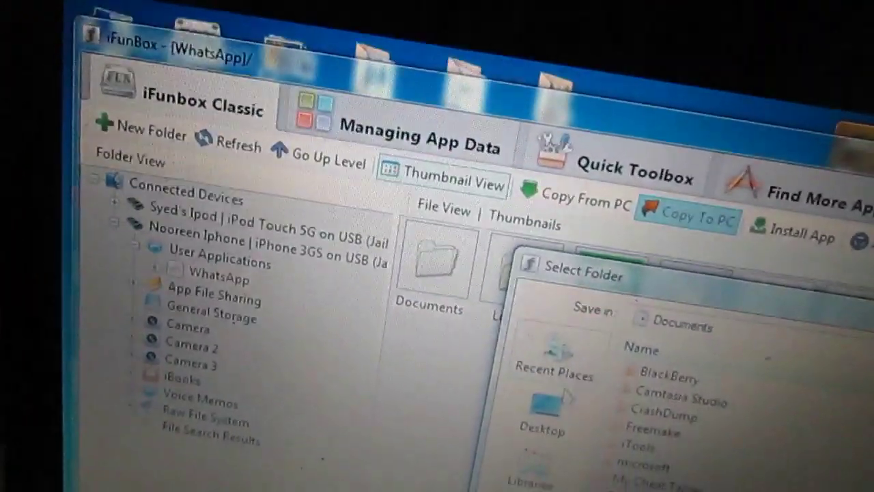
click(549, 410)
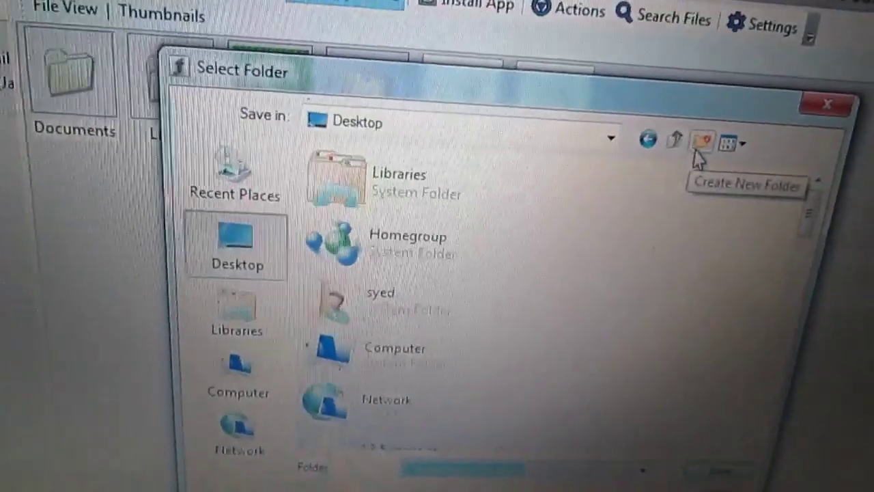
click(698, 147)
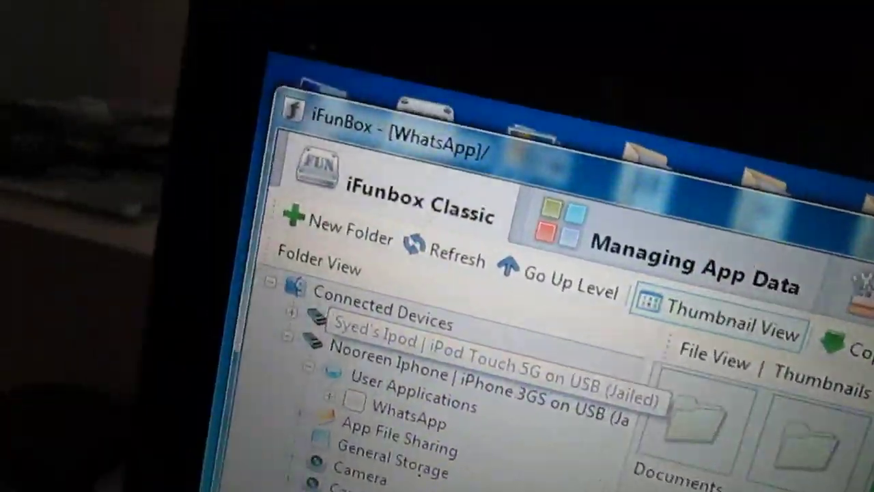
On the iPod Touch, list User Applications and open WhatsApp's app folder.
click(482, 333)
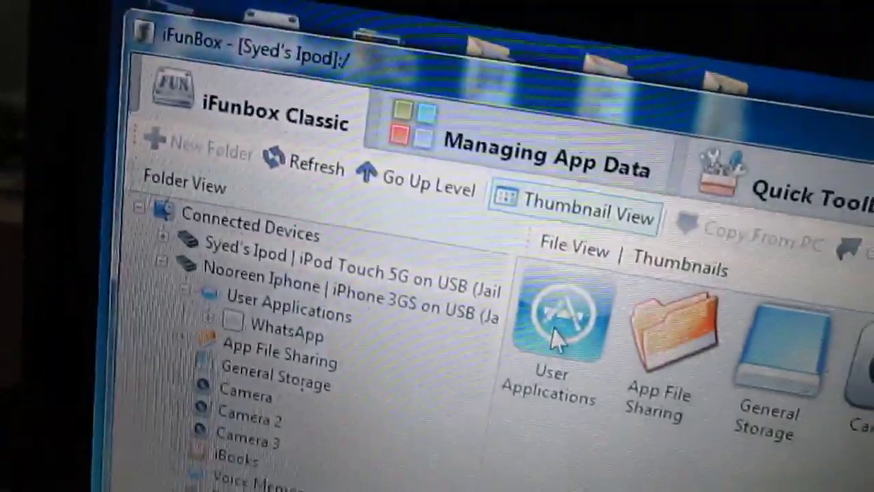
double_click(556, 338)
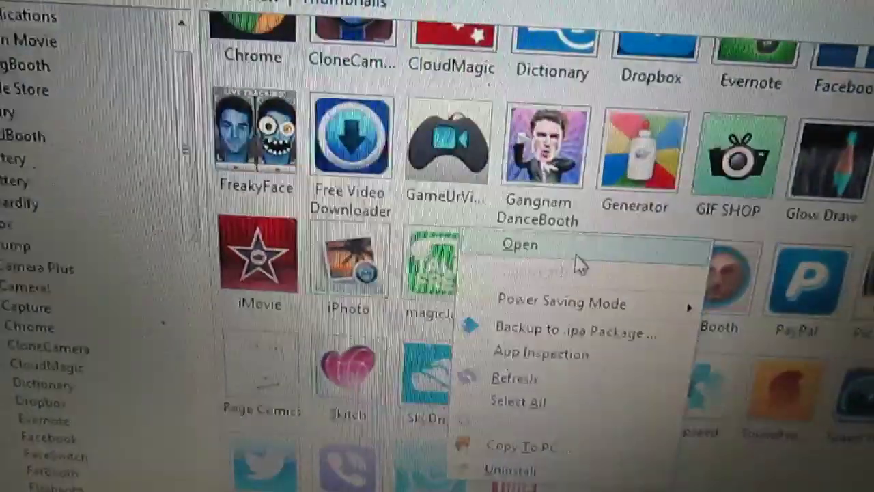
click(520, 244)
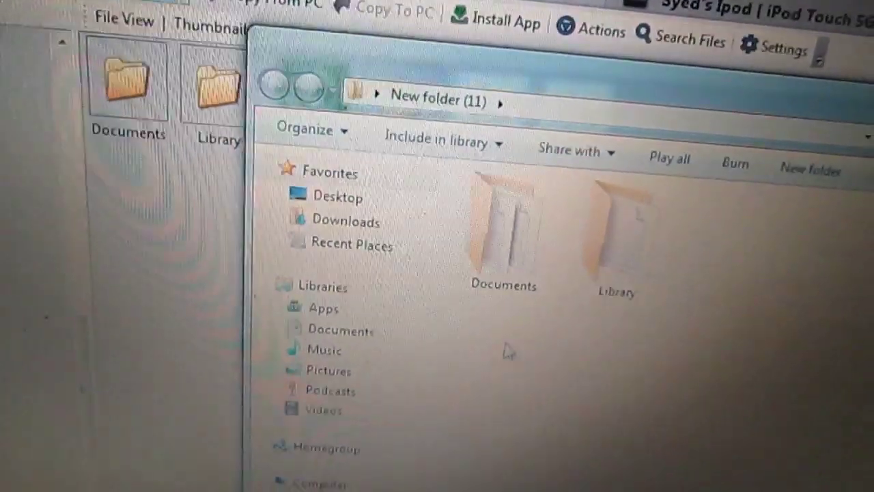
Box-select Documents and Library in the New folder (11) Explorer window.
drag(635, 254, 661, 257)
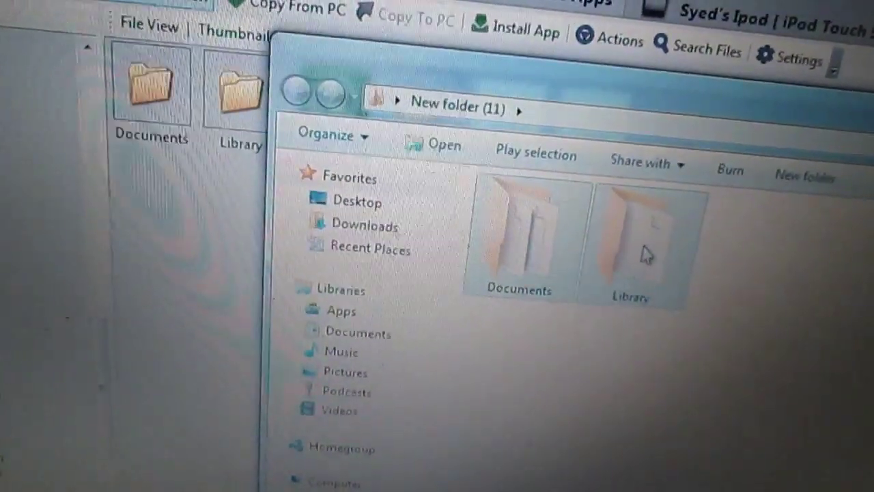